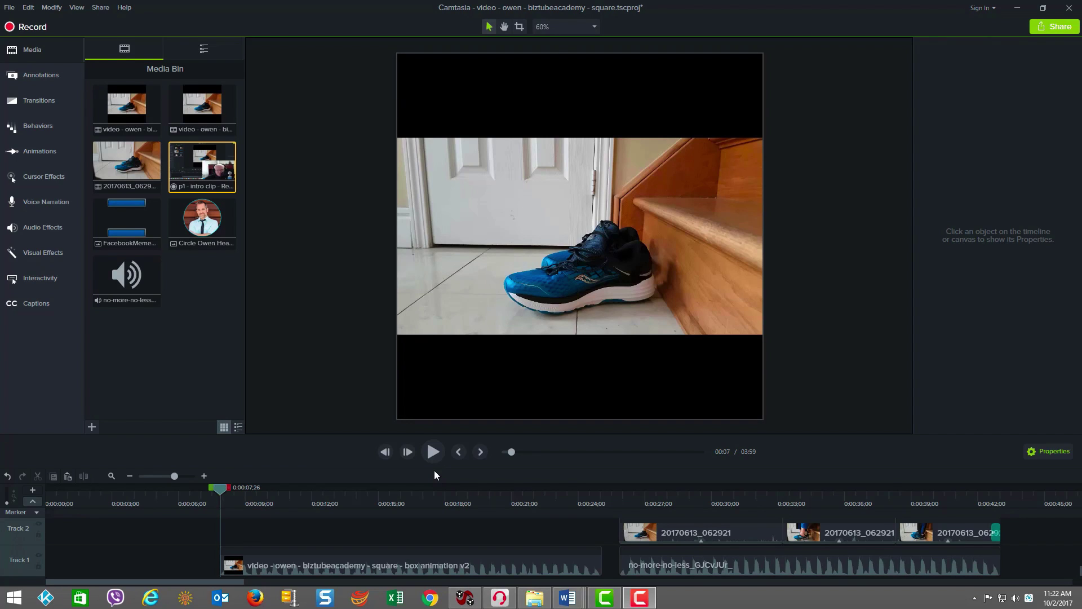
left_click(430, 453)
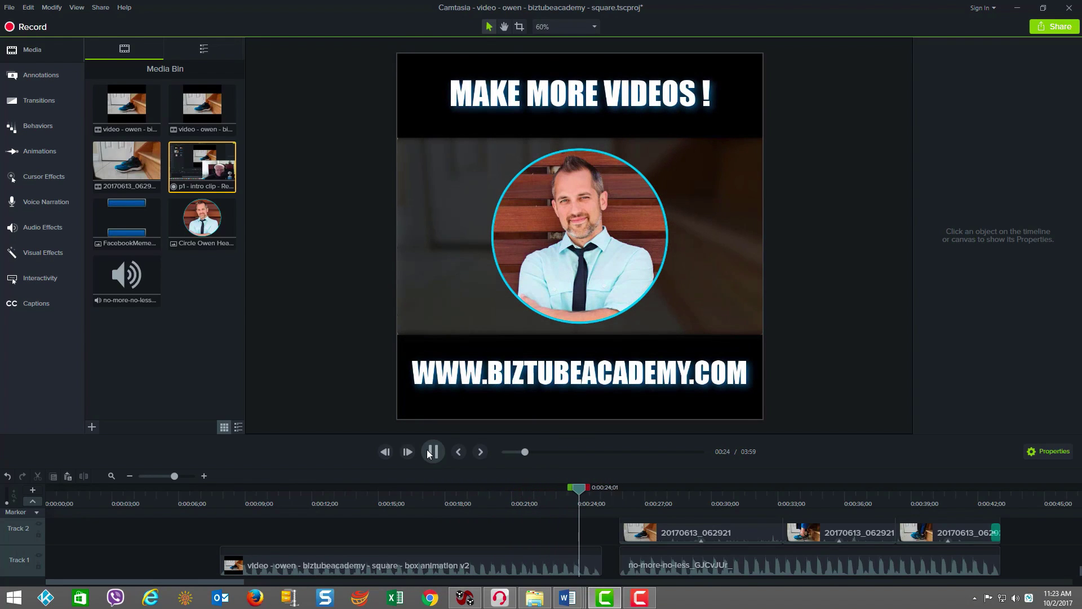
left_click(431, 452)
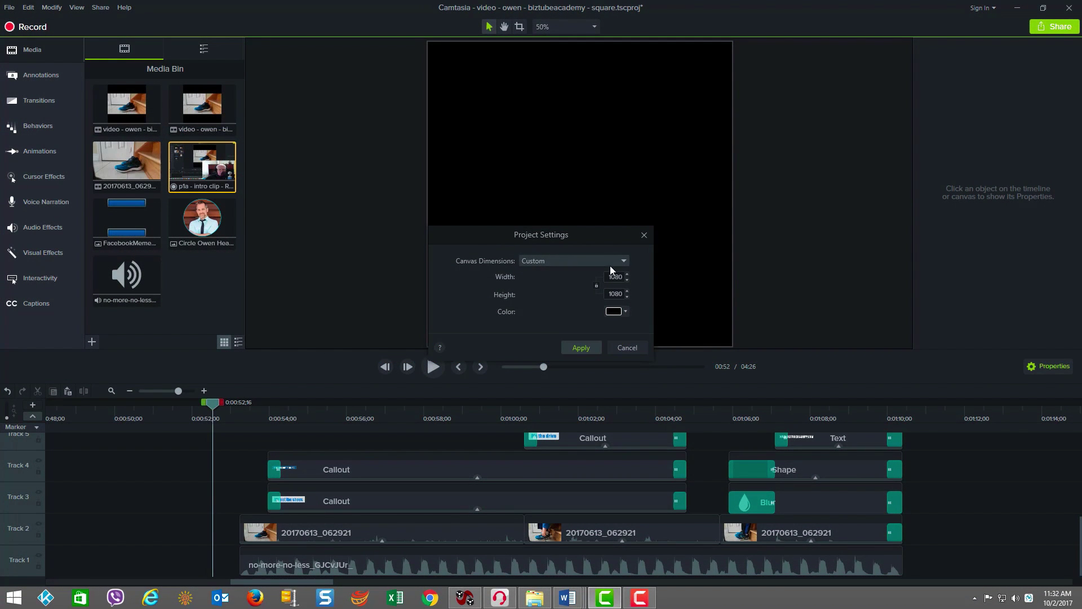
left_click(590, 262)
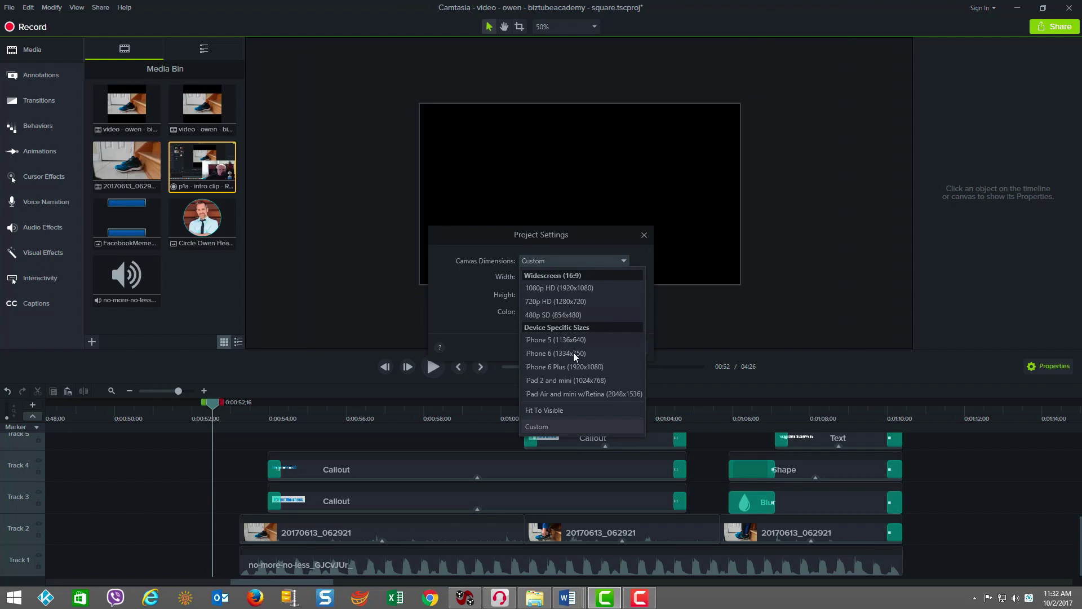
left_click(586, 262)
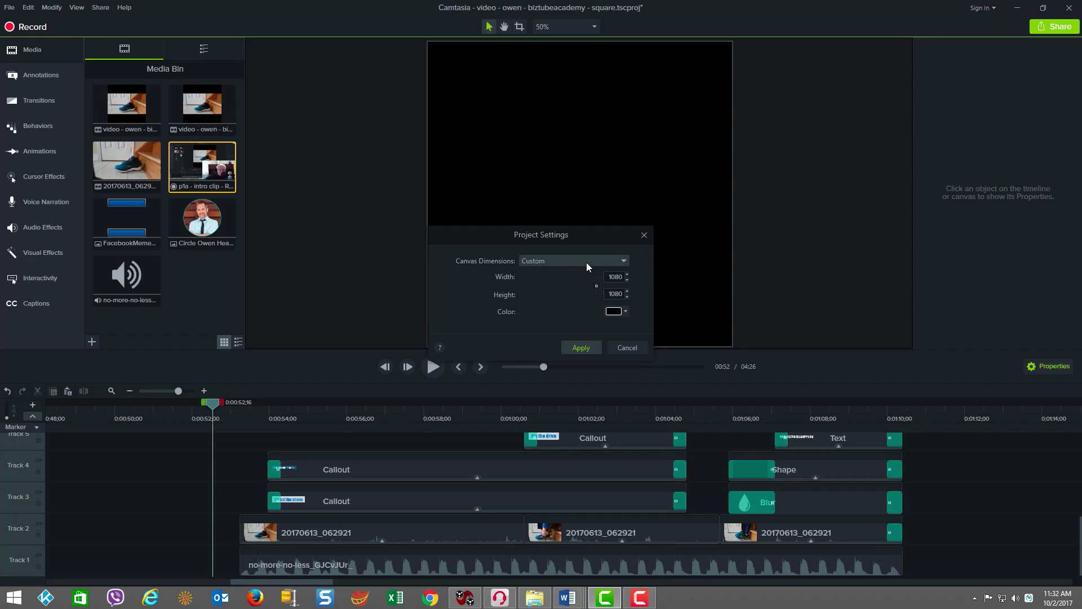
left_click_drag(577, 237, 823, 143)
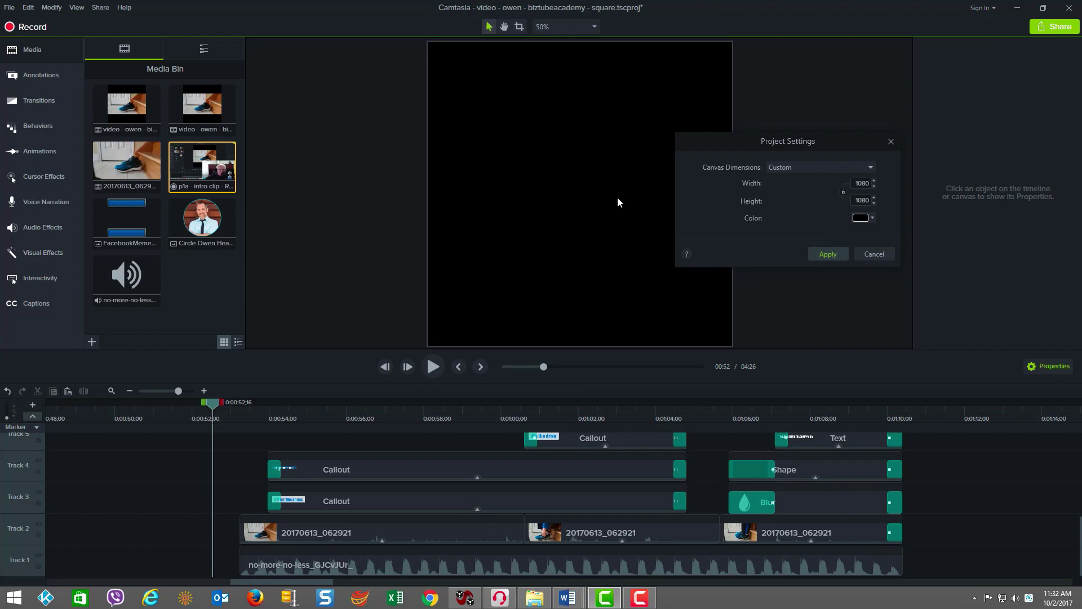
left_click(866, 255)
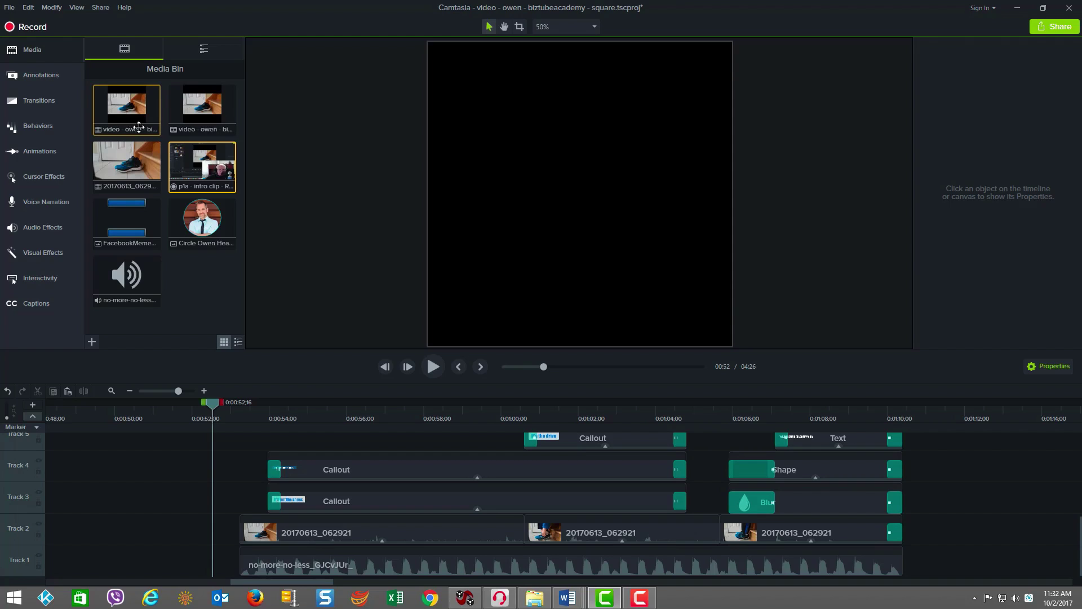
left_click_drag(137, 117, 578, 197)
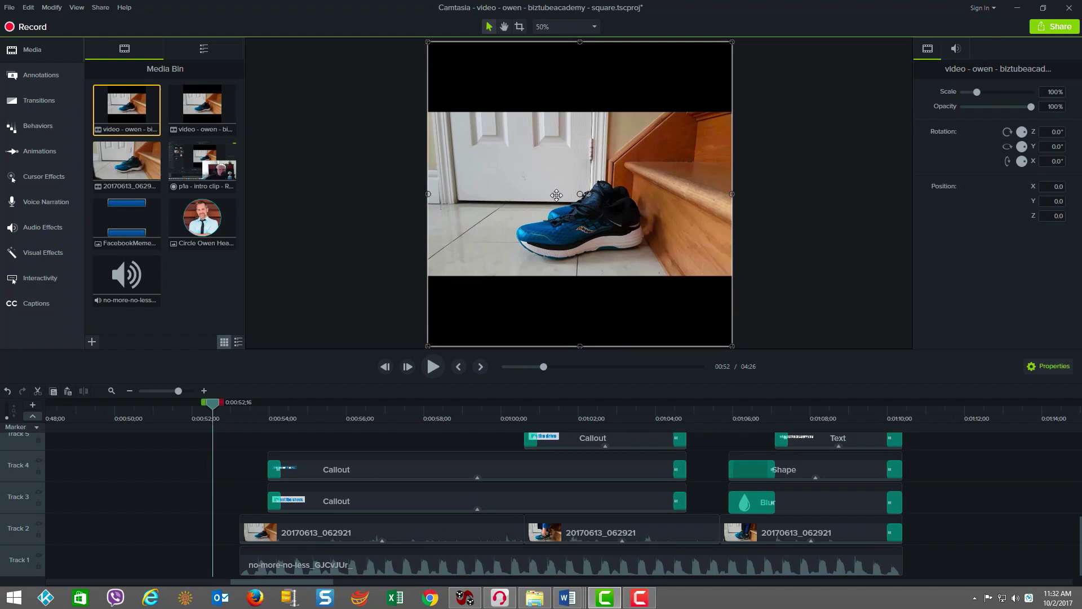
left_click(138, 219)
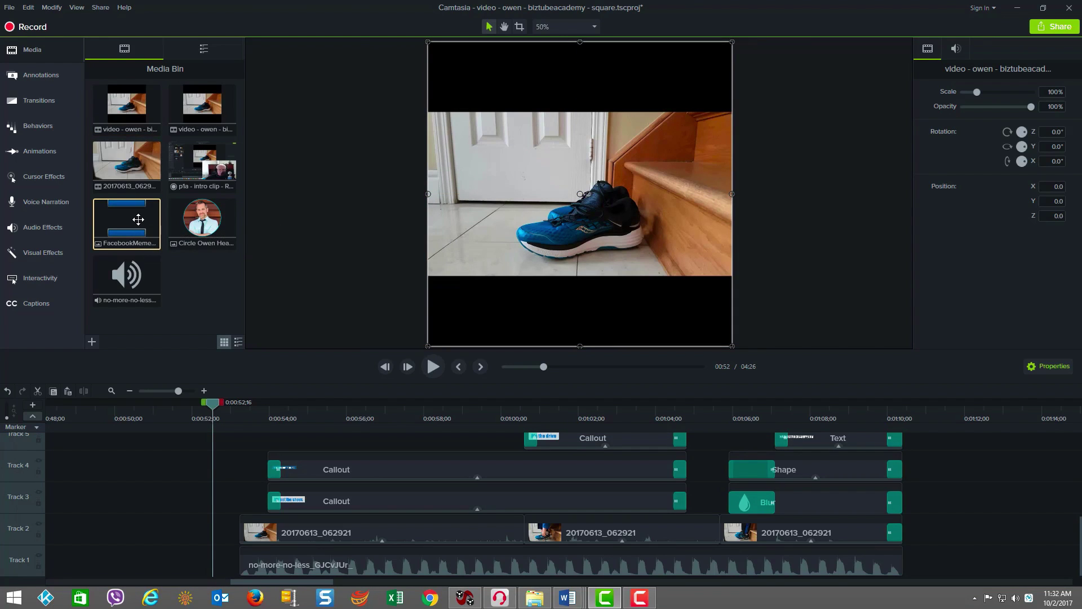
left_click_drag(219, 219, 580, 200)
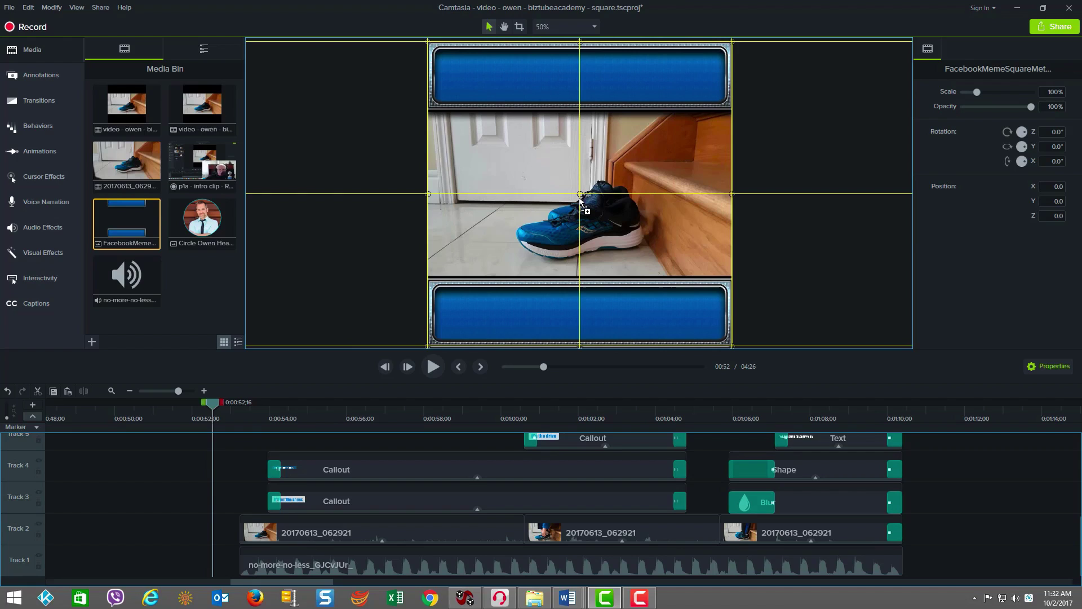
left_click_drag(581, 200, 360, 187)
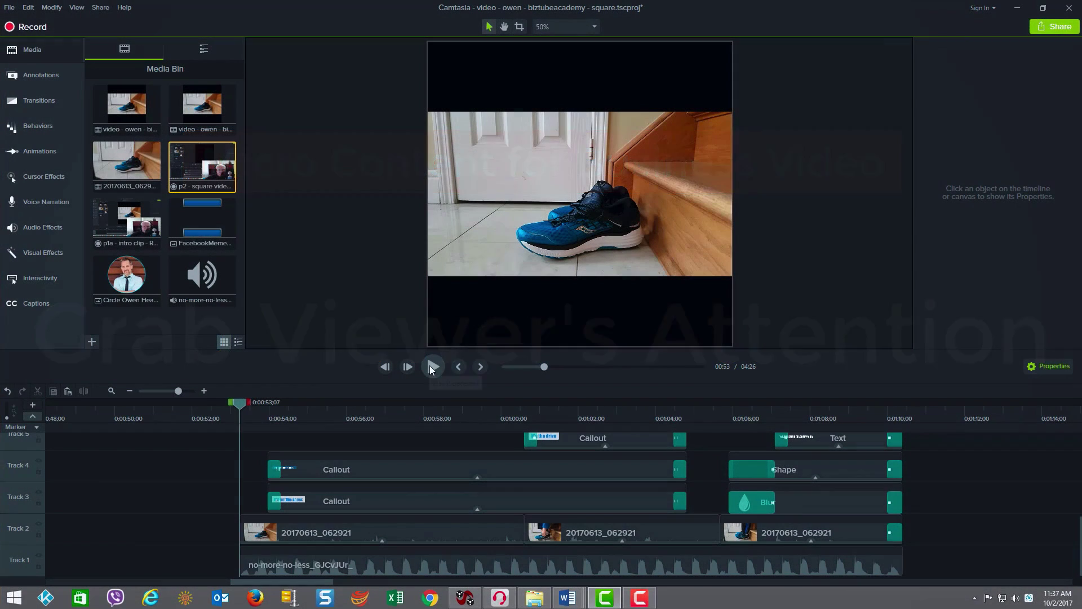
left_click(433, 366)
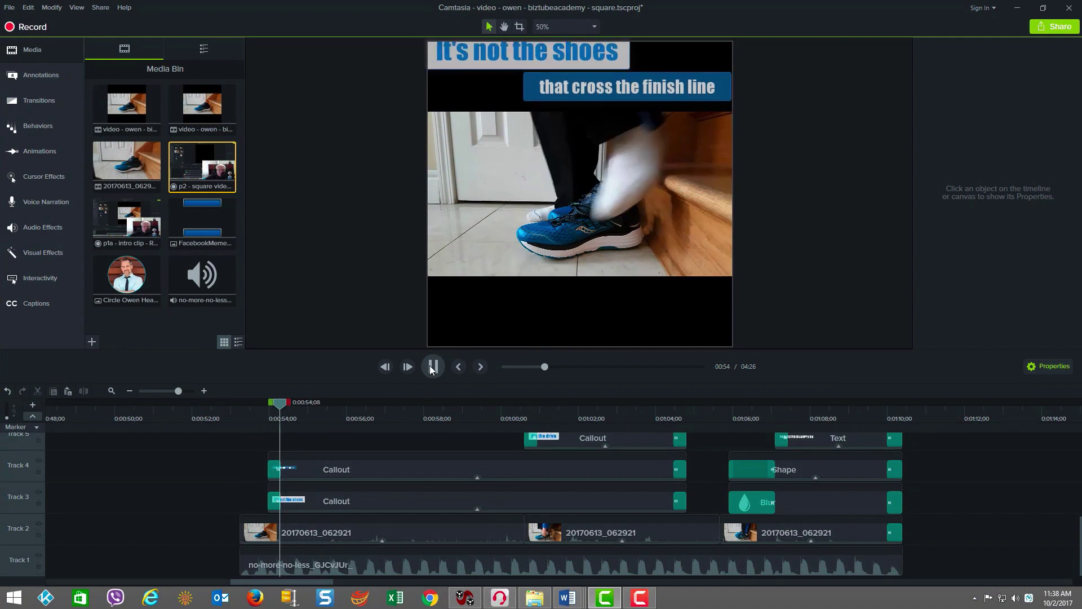
left_click(432, 367)
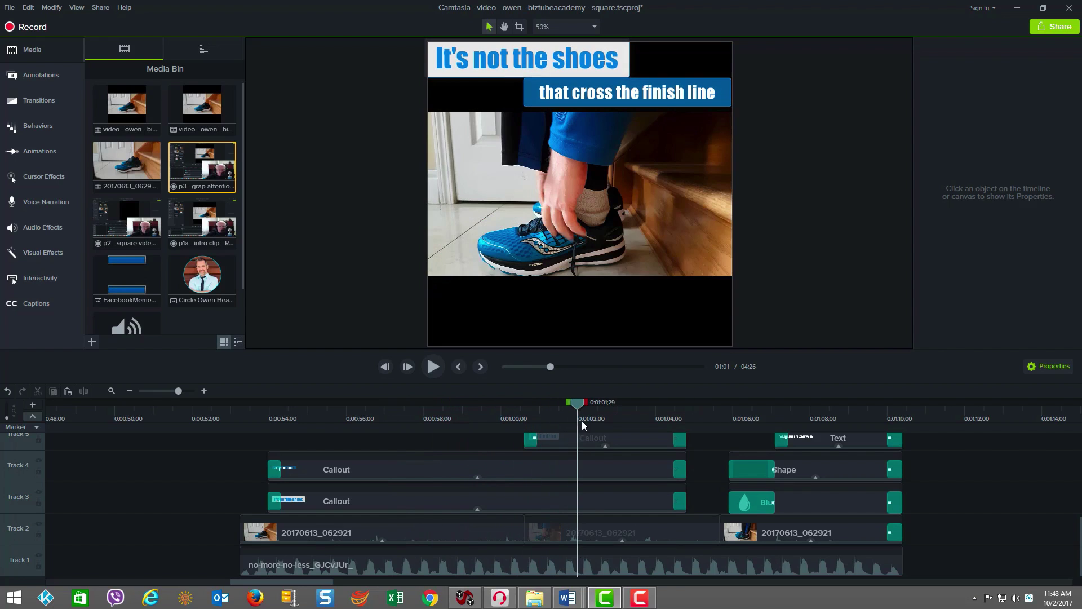
left_click_drag(581, 421, 649, 425)
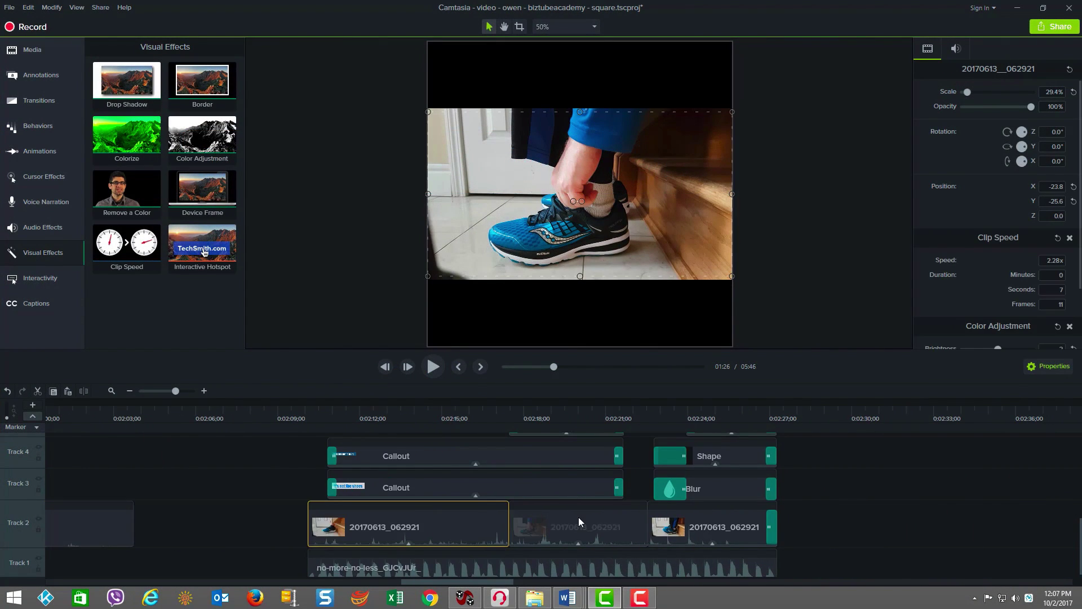
Inspect the last shoe clip's effects and move the playhead from about 2:17 to the next clip's start.
left_click(699, 527)
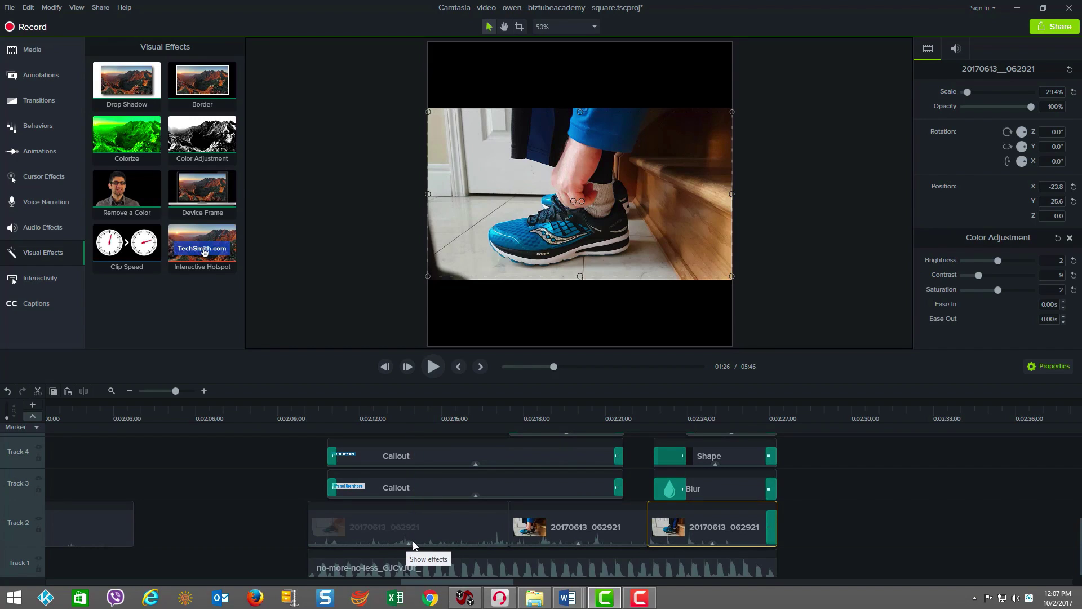
left_click(502, 407)
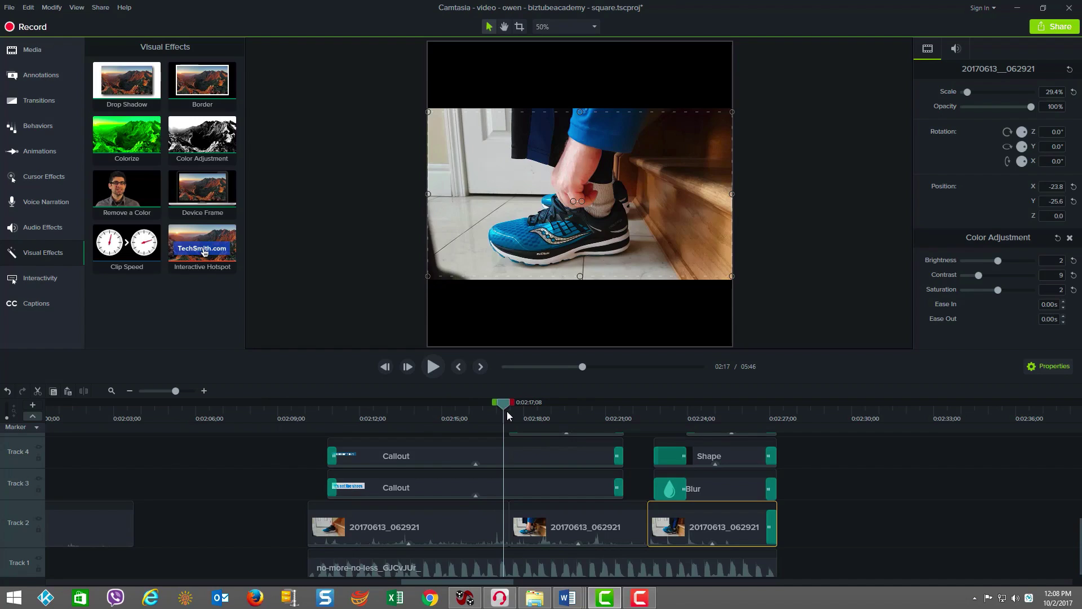
left_click(507, 416)
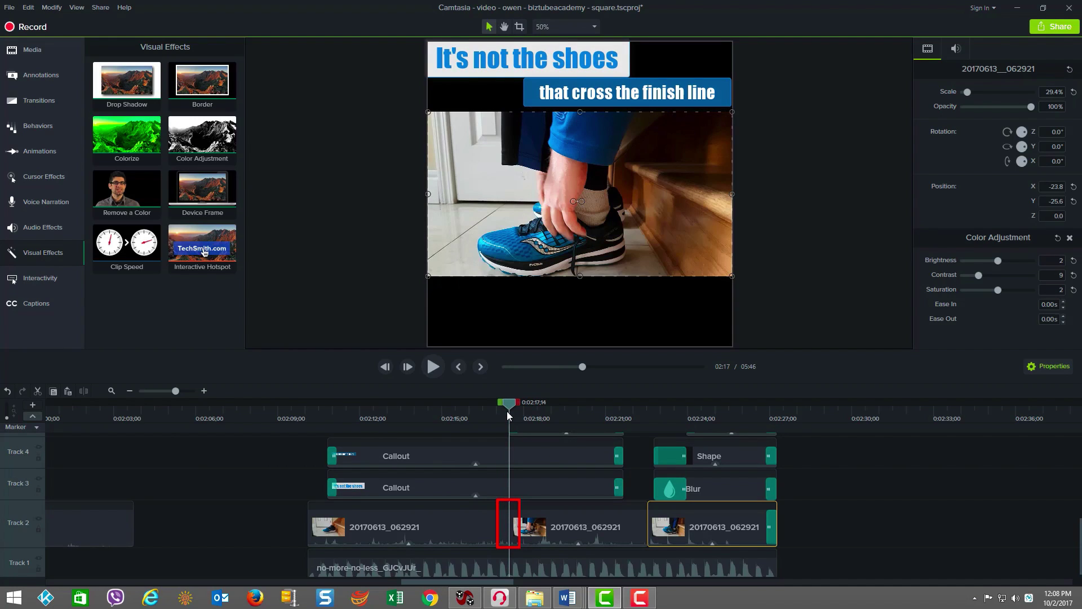
key("Right")
key("Right")
key("Right")
key("Right")
key("Right")
key("Right")
key("Right")
key("Right")
key("Right")
key("Right")
key("Right")
key("Right")
key("Right")
key("Right")
key("Right")
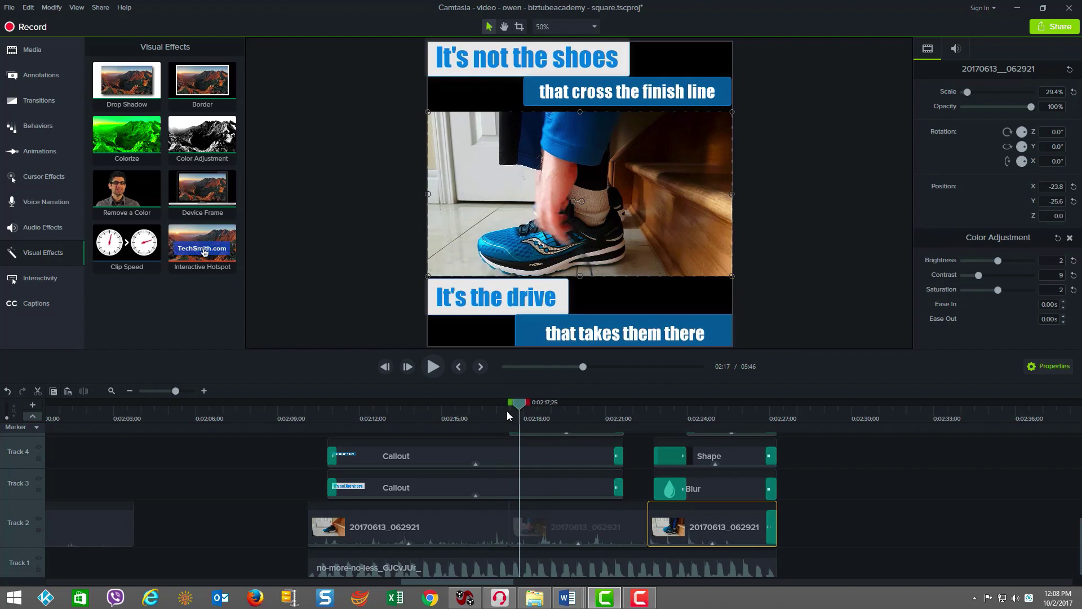
left_click(639, 414)
key("Right")
key("Right")
key("Right")
key("Right")
key("Right")
key("Right")
key("Right")
key("Right")
key("Right")
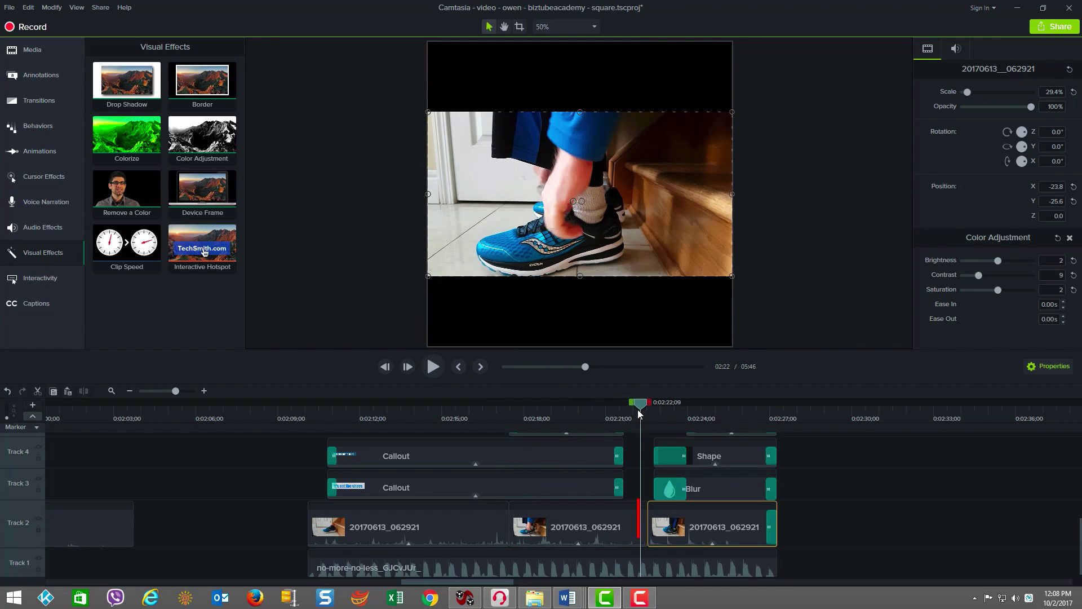
key("Right")
key("Right")
key("Right")
key("Right")
key("Right")
key("Right")
key("Right")
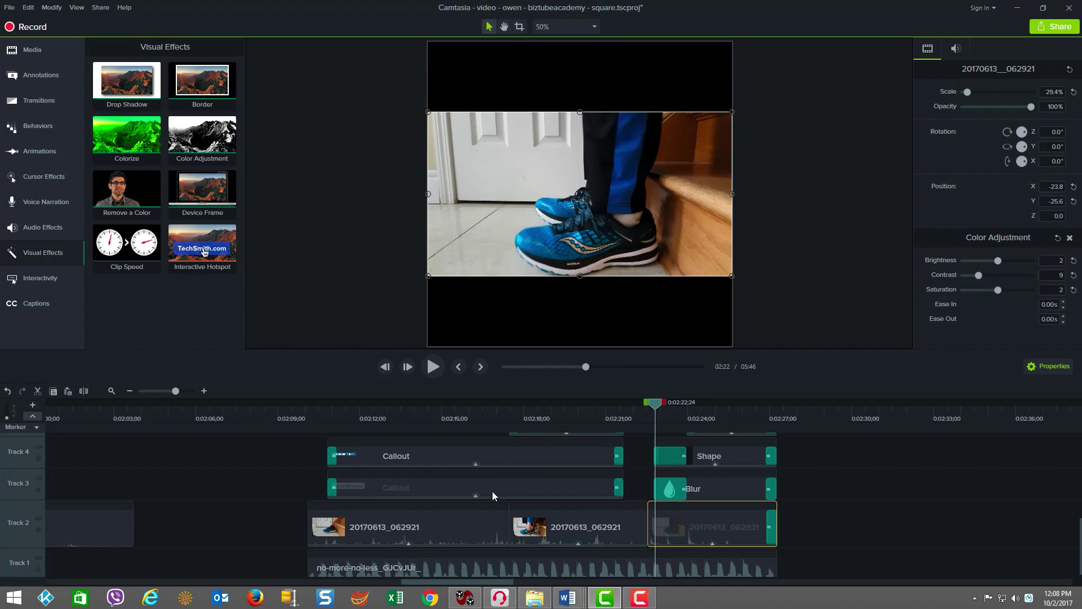
Review the first clip's 2.28x speed setting and its colour adjustment settings.
left_click(407, 544)
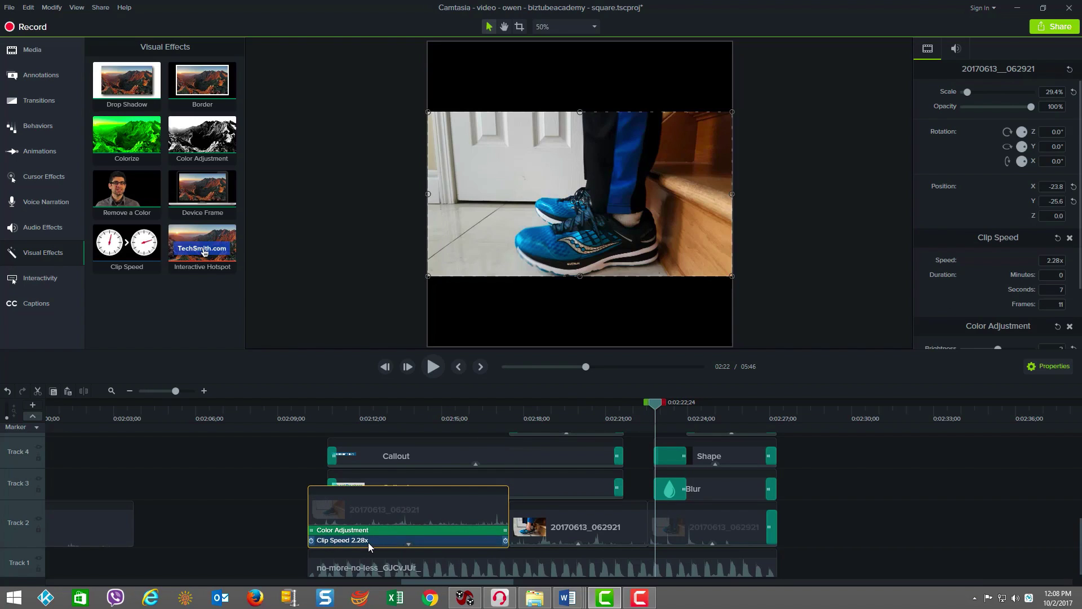
left_click(367, 542)
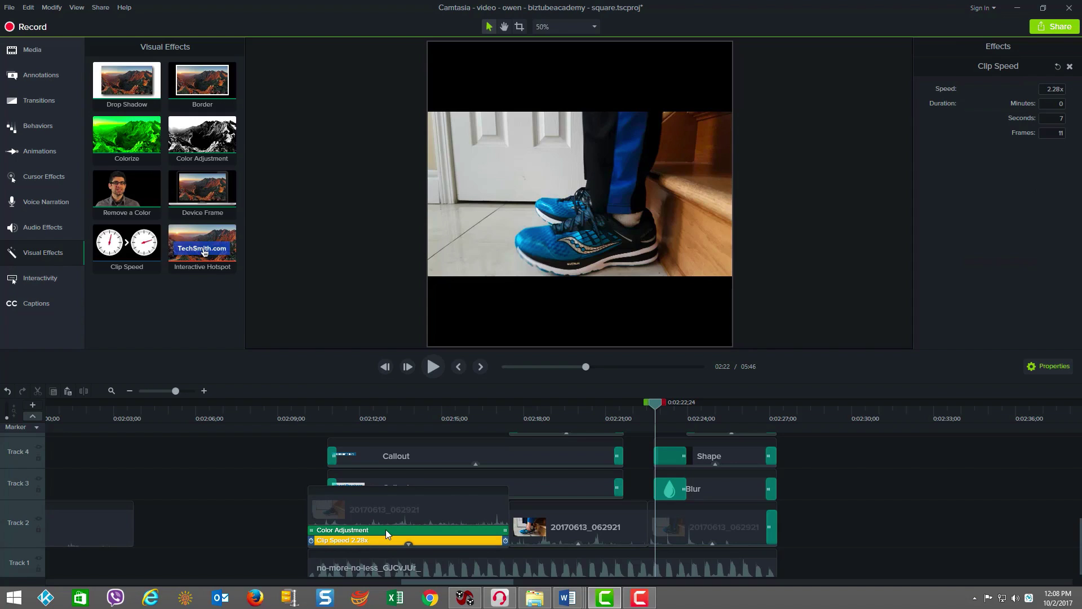
left_click(386, 529)
left_click(363, 541)
Add a Clip Speed effect to a shoe clip, retime it, and select the first shoe clip.
mouse_move(131, 255)
left_mouse_down()
mouse_move(263, 409)
mouse_move(384, 504)
mouse_move(596, 515)
mouse_move(581, 497)
mouse_move(227, 332)
mouse_move(119, 243)
left_mouse_up()
mouse_move(500, 543)
left_mouse_down()
mouse_move(462, 542)
mouse_move(506, 542)
left_mouse_up()
left_click(451, 509)
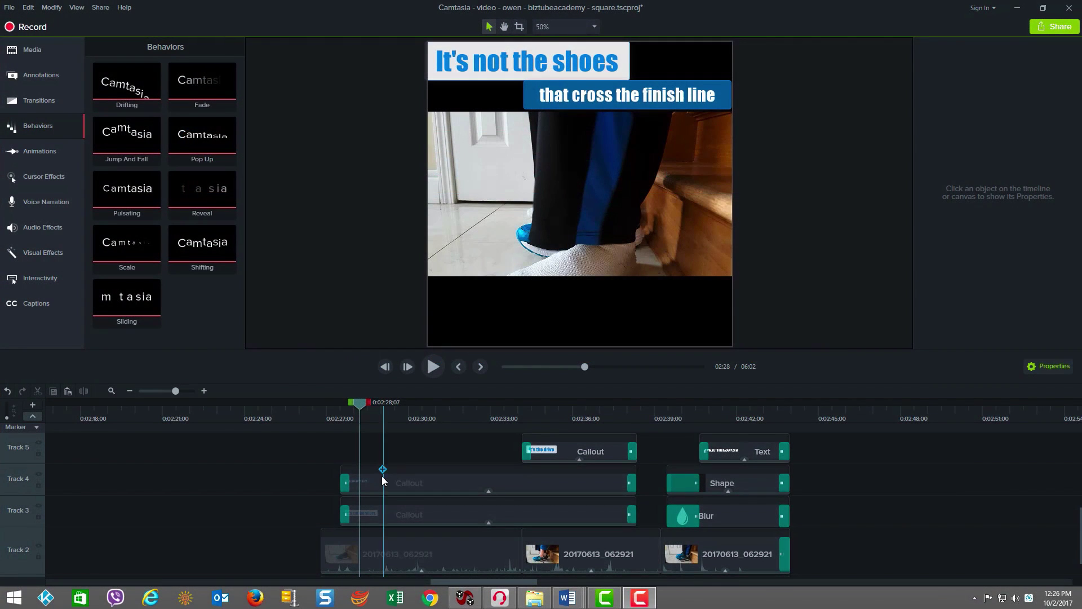
left_click(381, 477)
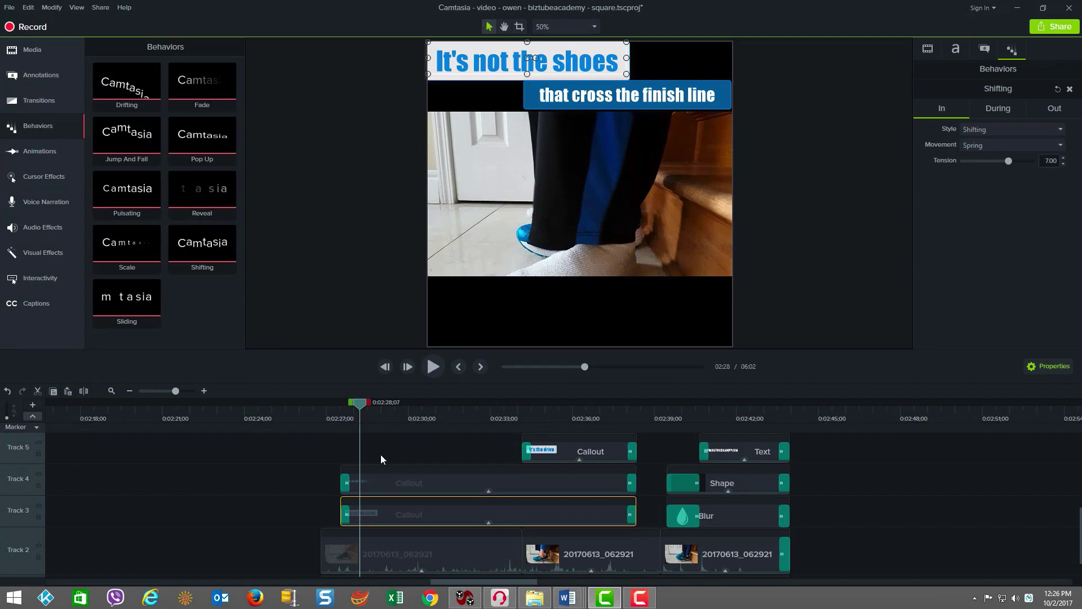
left_click(381, 478)
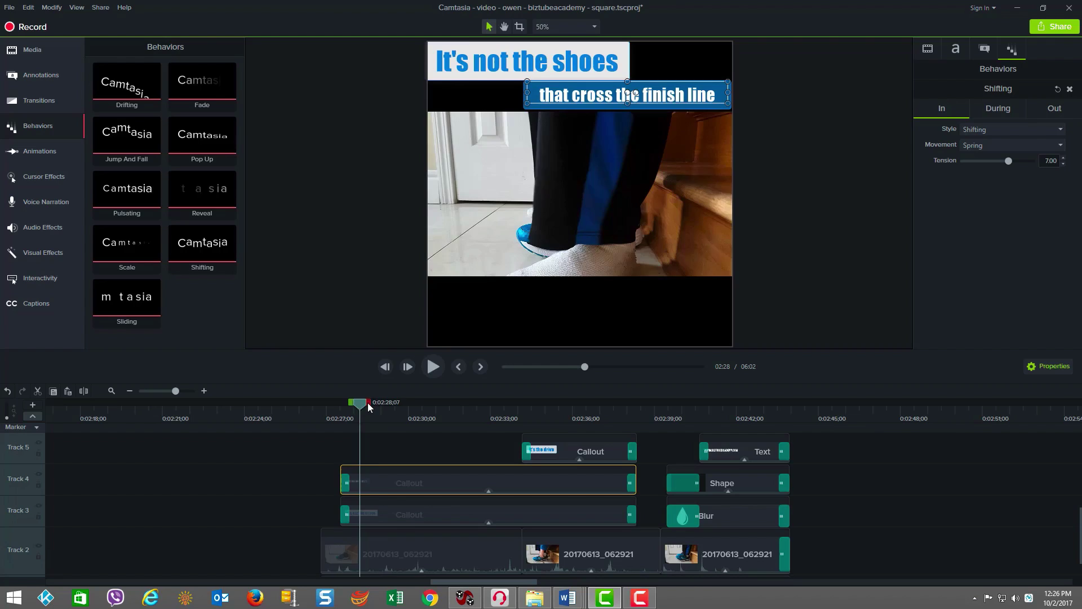
left_click_drag(368, 403, 488, 450)
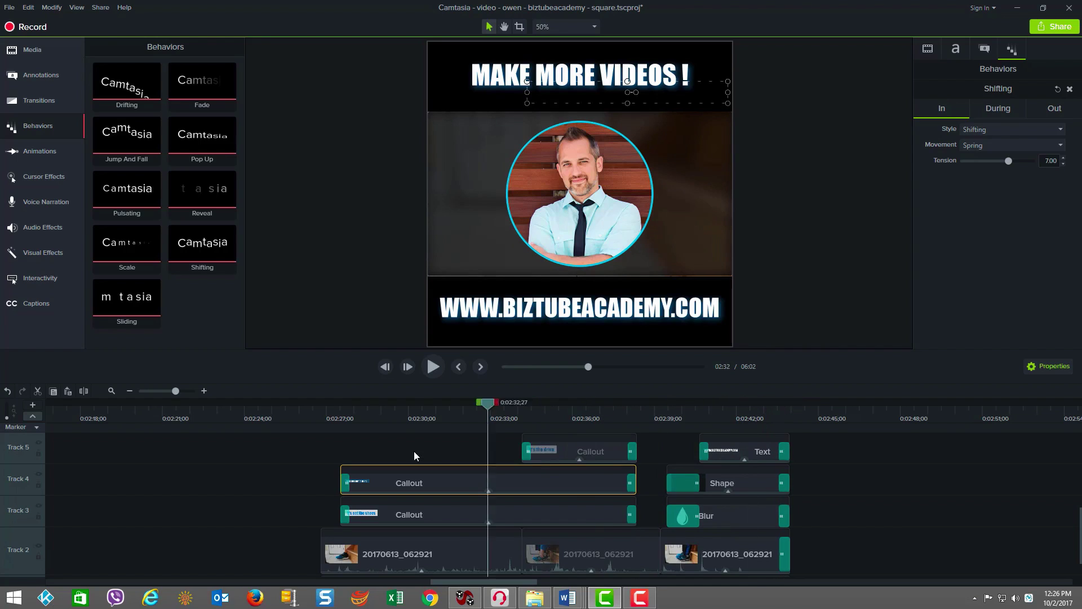
mouse_move(414, 451)
left_mouse_down()
mouse_move(320, 455)
mouse_move(416, 455)
left_mouse_up()
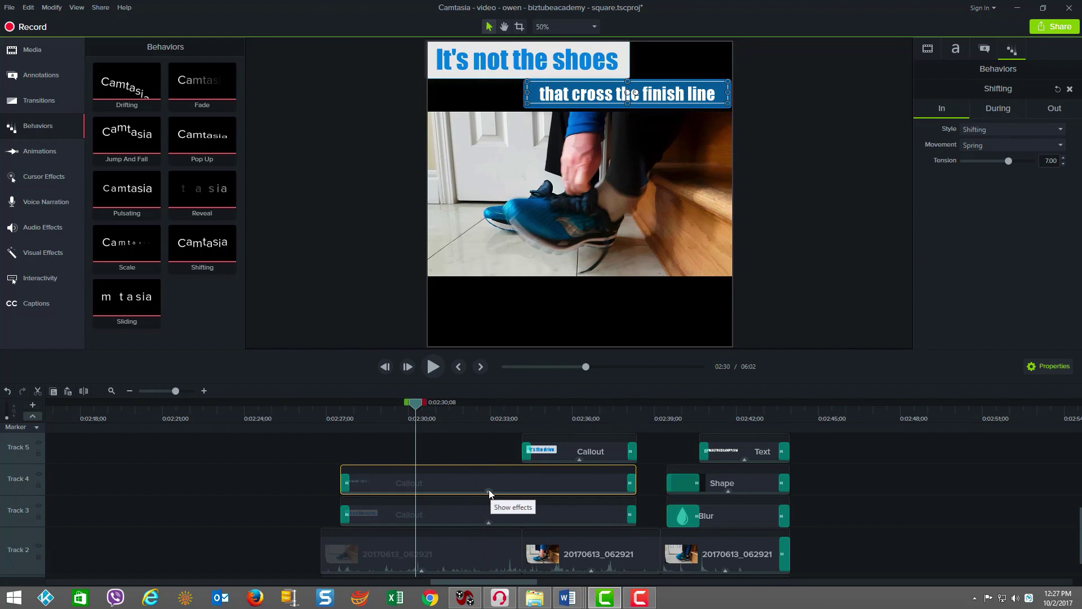
Select the Shifting animation on the lower callout and preview it at another frame.
left_click(488, 492)
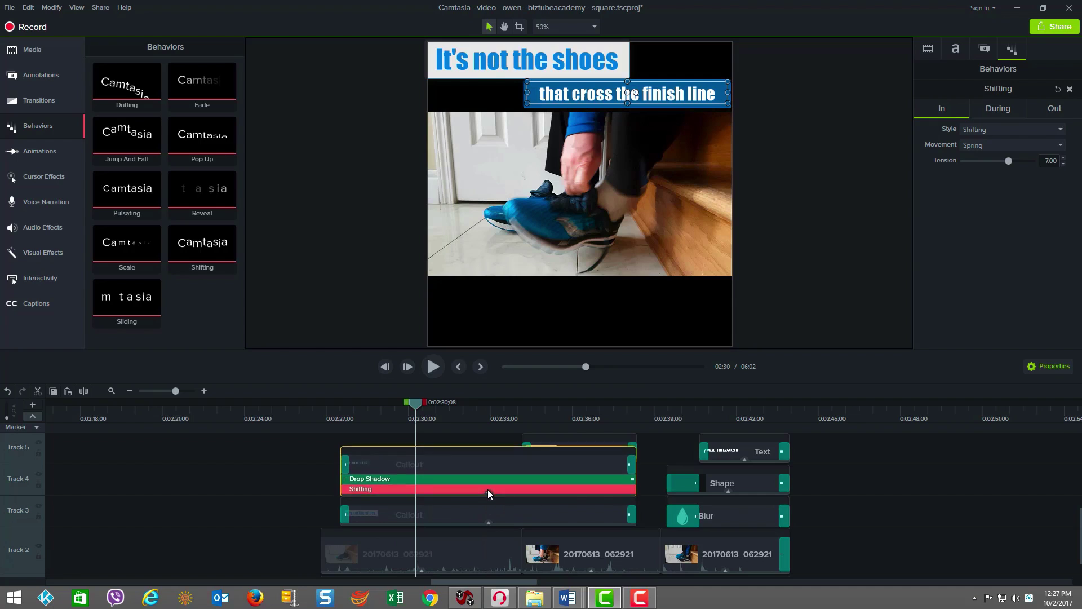
left_click(371, 488)
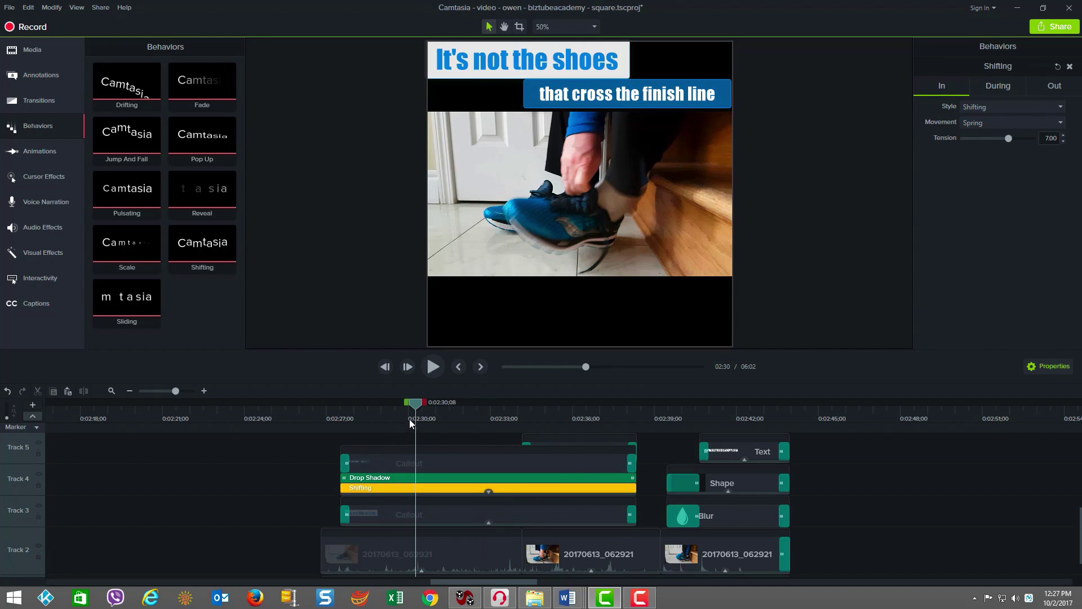
mouse_move(397, 410)
left_mouse_down()
mouse_move(338, 410)
mouse_move(417, 409)
left_mouse_up()
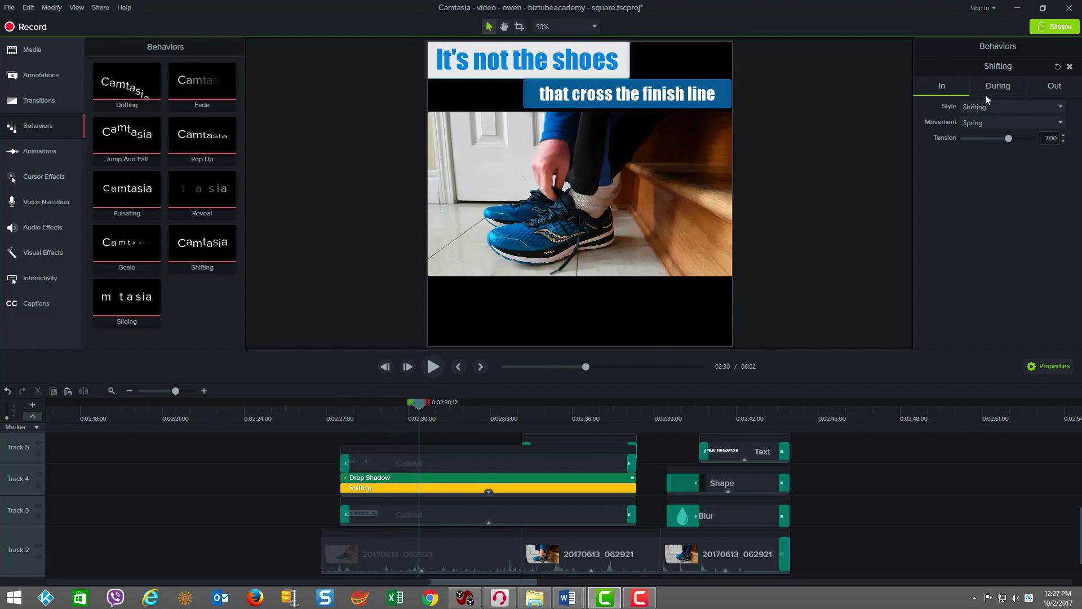
Browse the Shifting animation's entrance, looping during and Fade Out exit settings, then return to the callouts' start.
left_click(1004, 86)
left_click(1059, 89)
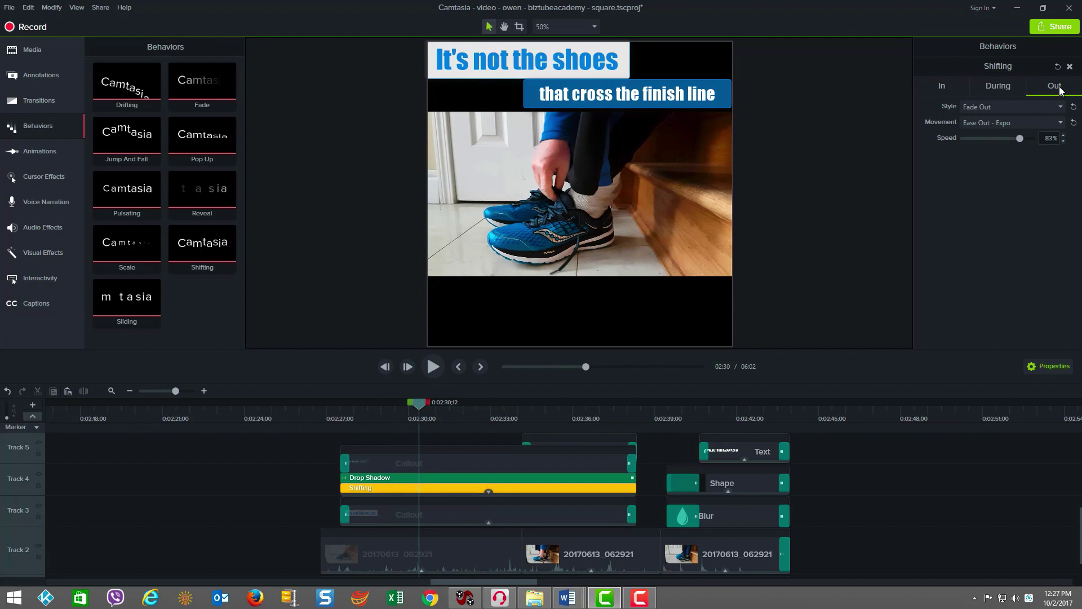
left_click(946, 86)
left_click(992, 106)
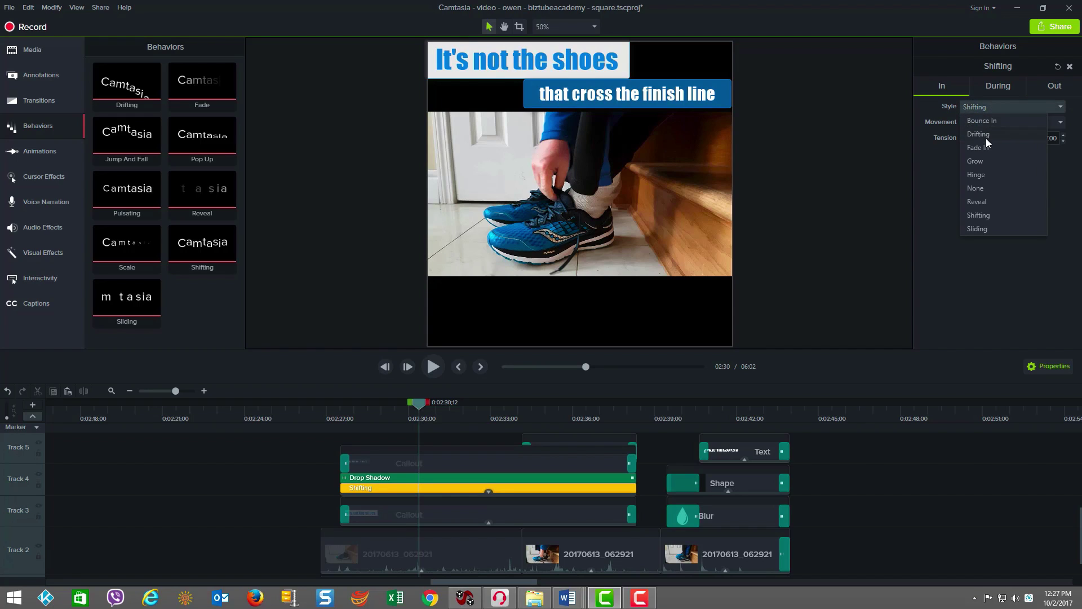
left_click(988, 85)
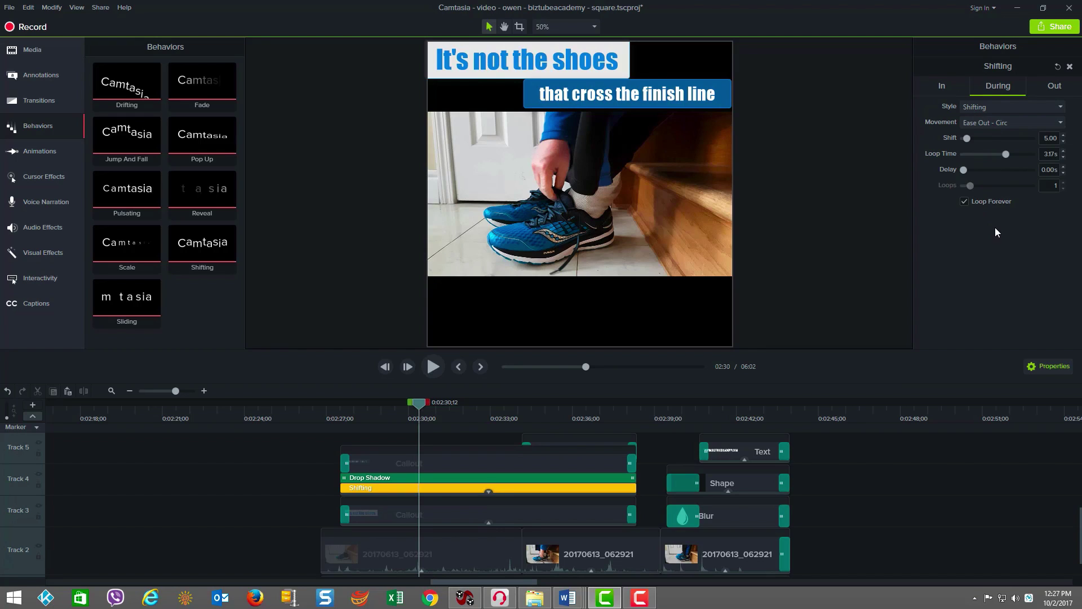
left_click(1046, 87)
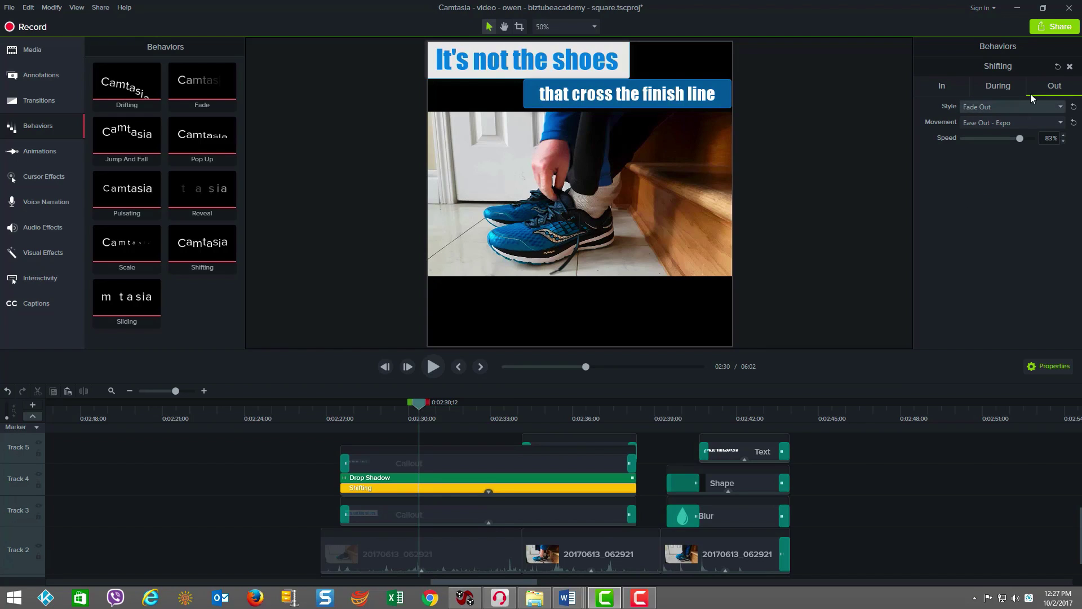
left_click_drag(400, 406, 427, 440)
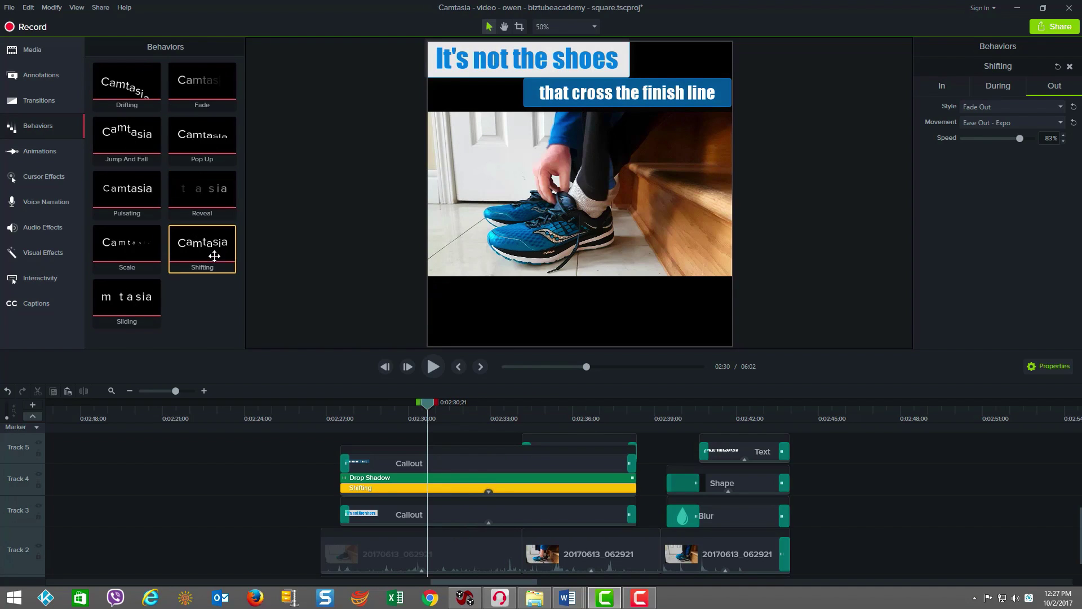
Apply the Shifting behavior to a callout clip and scrub through the 'It's the drive' captions to the end card.
left_click_drag(214, 256, 428, 458)
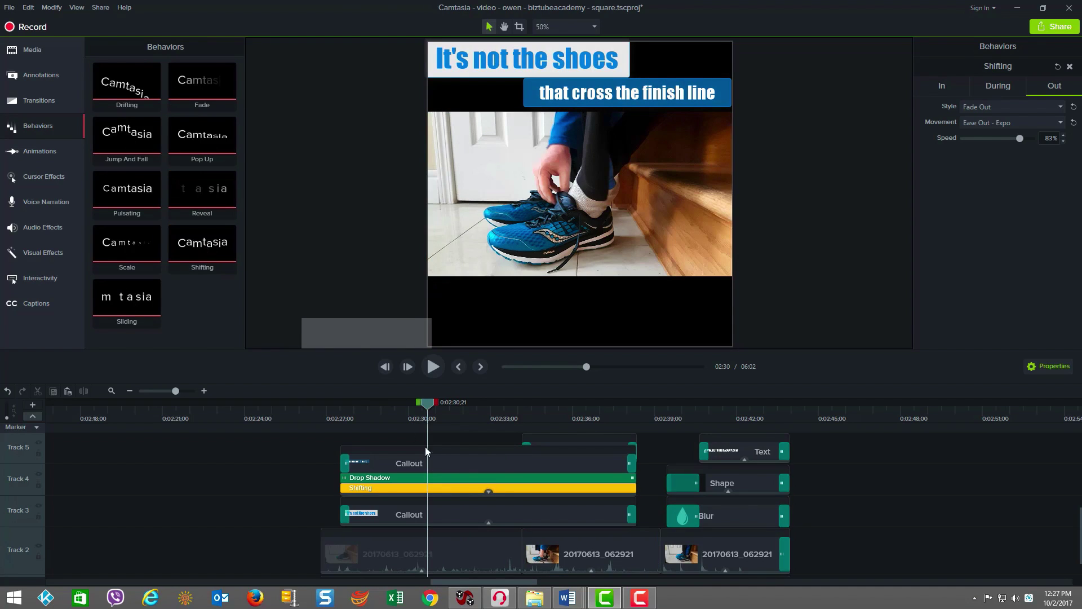
left_click_drag(209, 246, 200, 191)
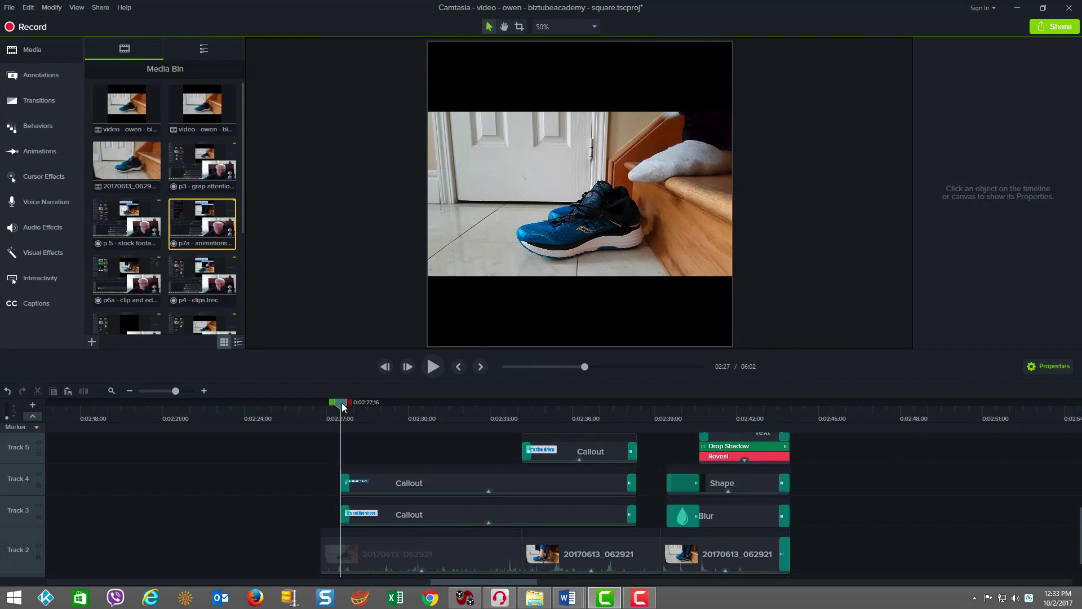
left_click_drag(343, 406, 565, 413)
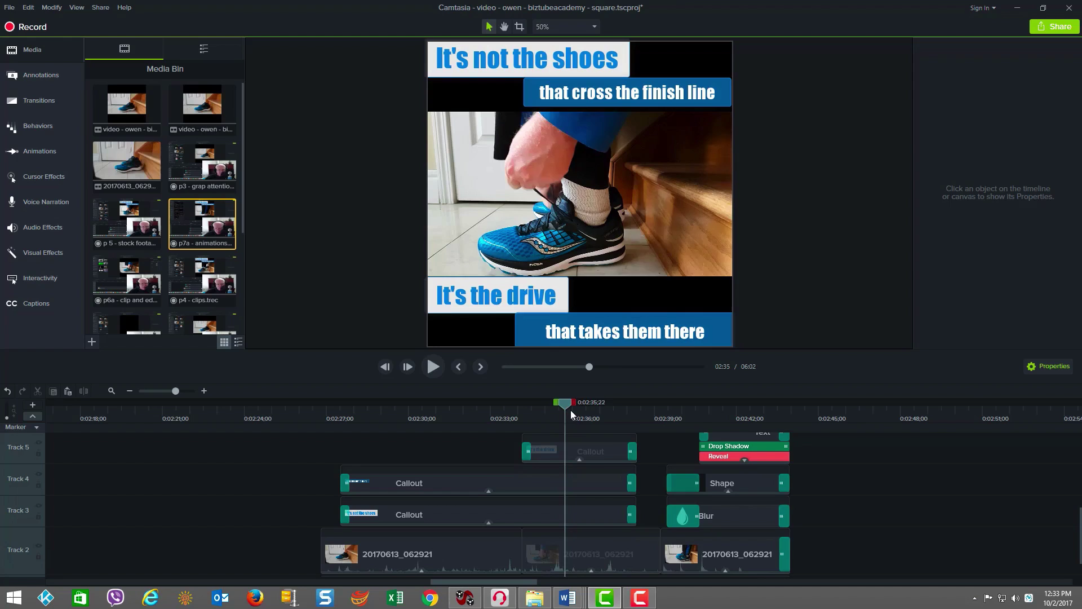
left_click_drag(571, 414, 725, 420)
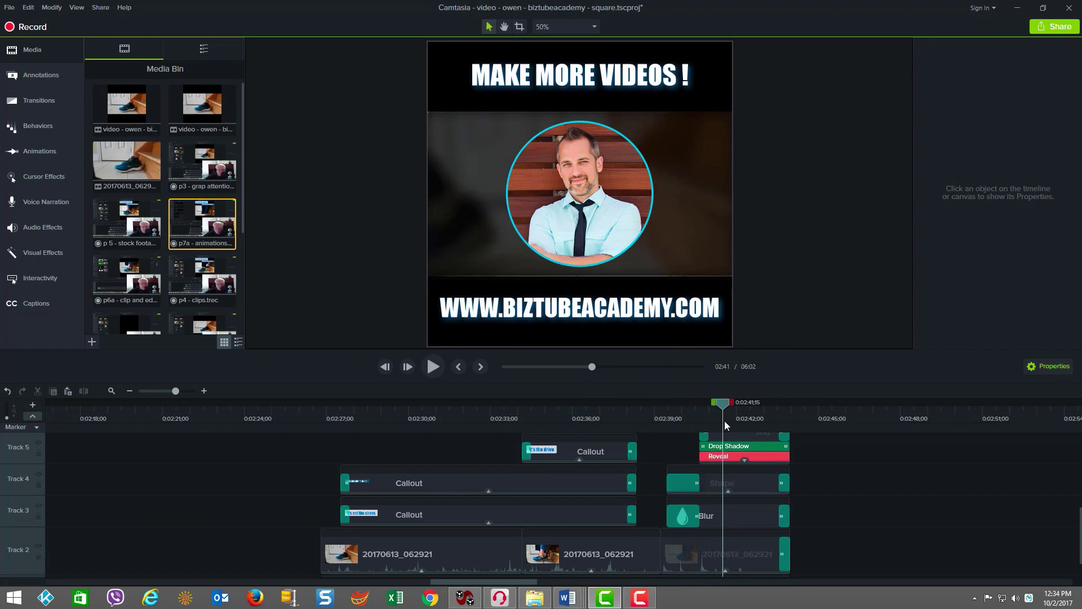
Select the end card's dark rectangle shape and set its fill opacity to 61%.
left_click(718, 516)
left_click(726, 487)
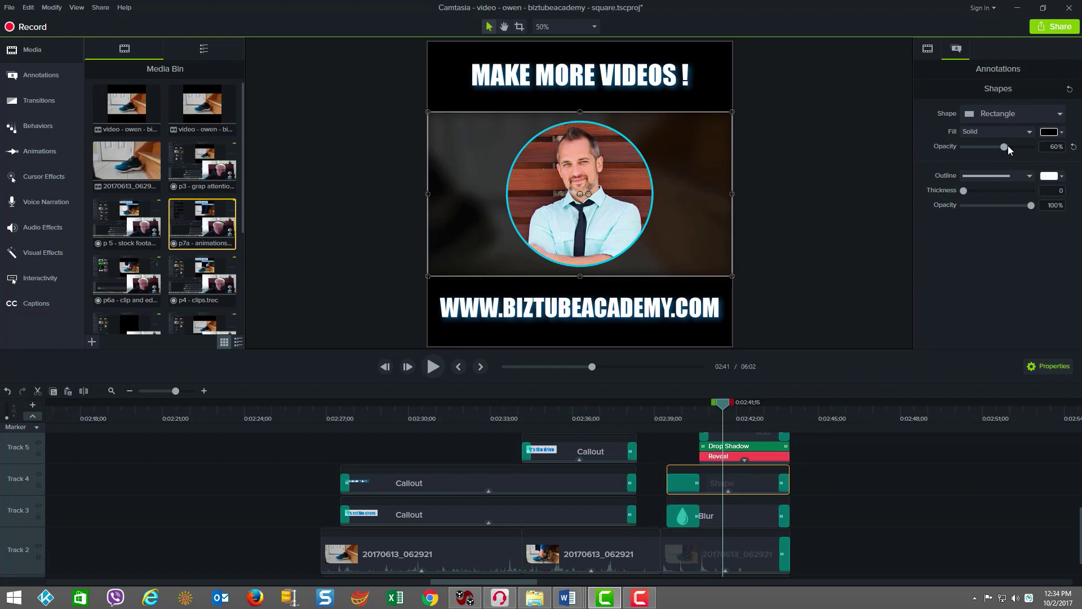
left_click_drag(1006, 147, 1003, 150)
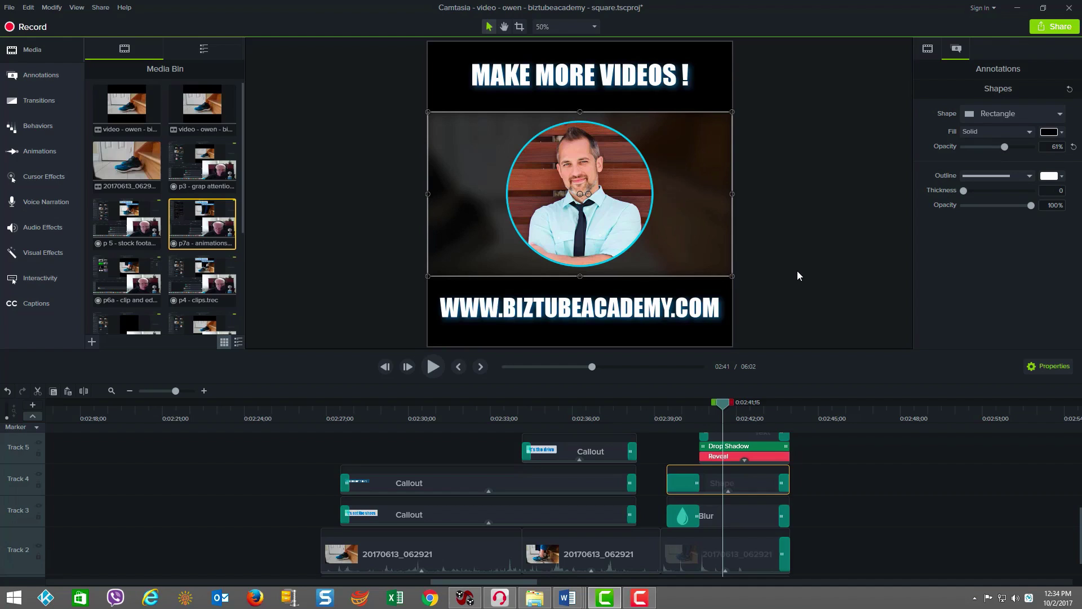